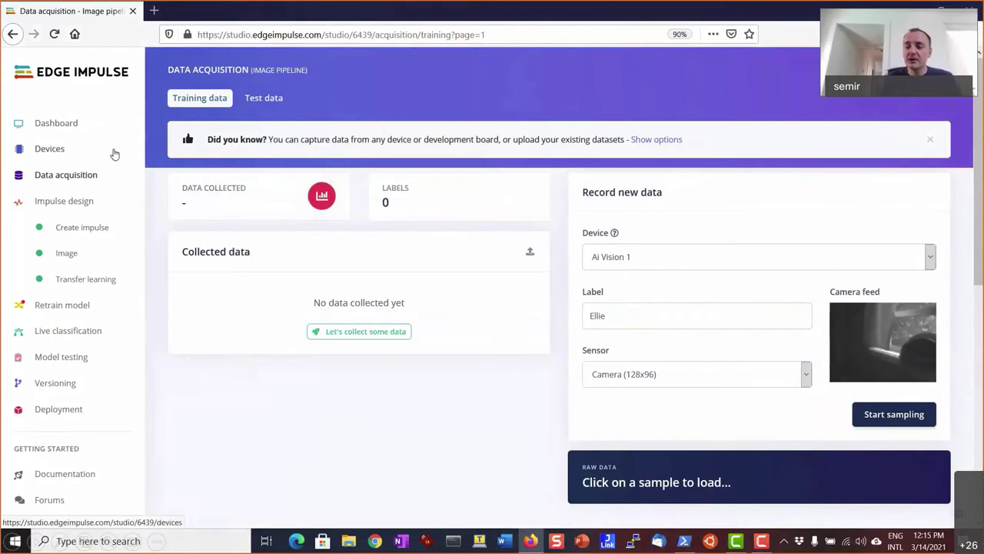
# - Set the label for new recordings to Microphone and choose Camera (128x96) as the sensor
pyautogui.press('Tab')
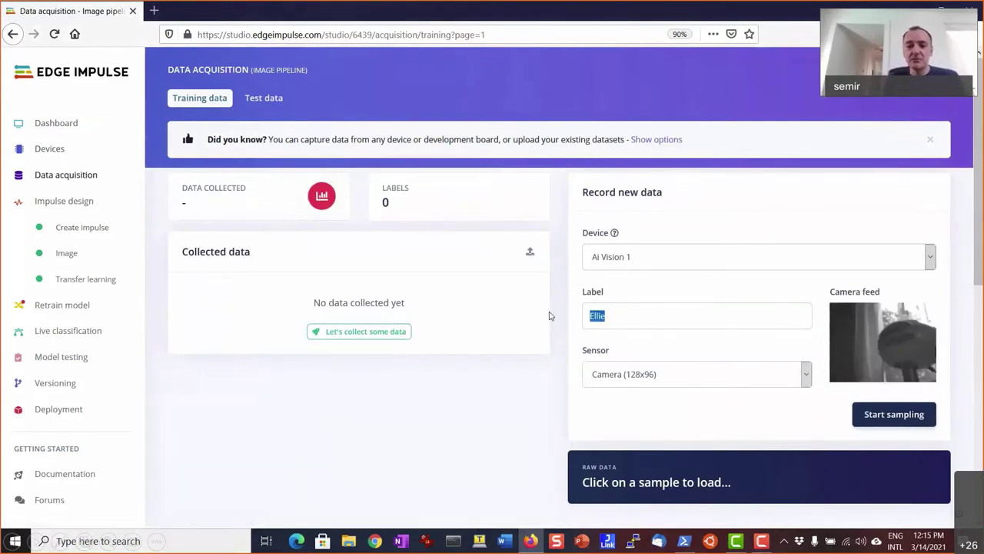
pyautogui.write('Mic')
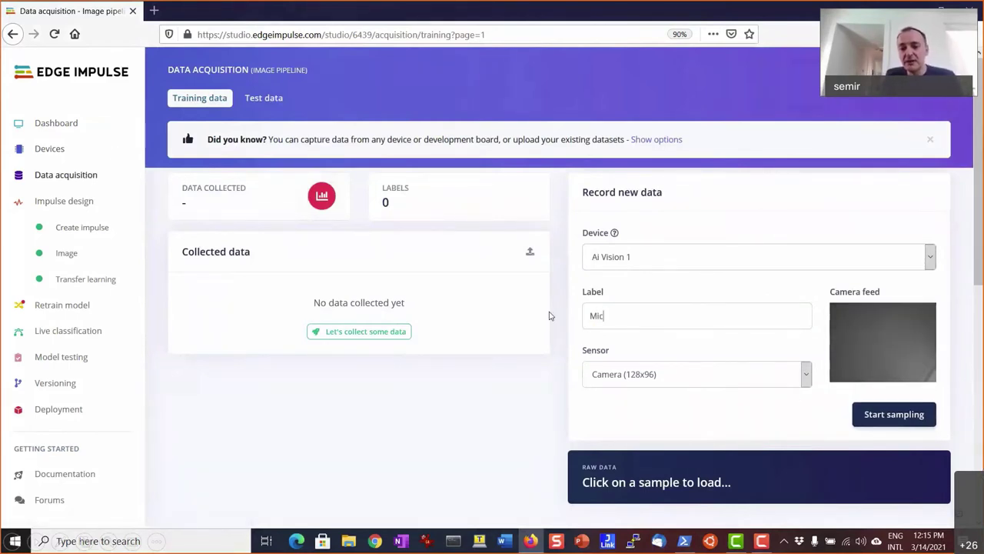
pyautogui.write('ro')
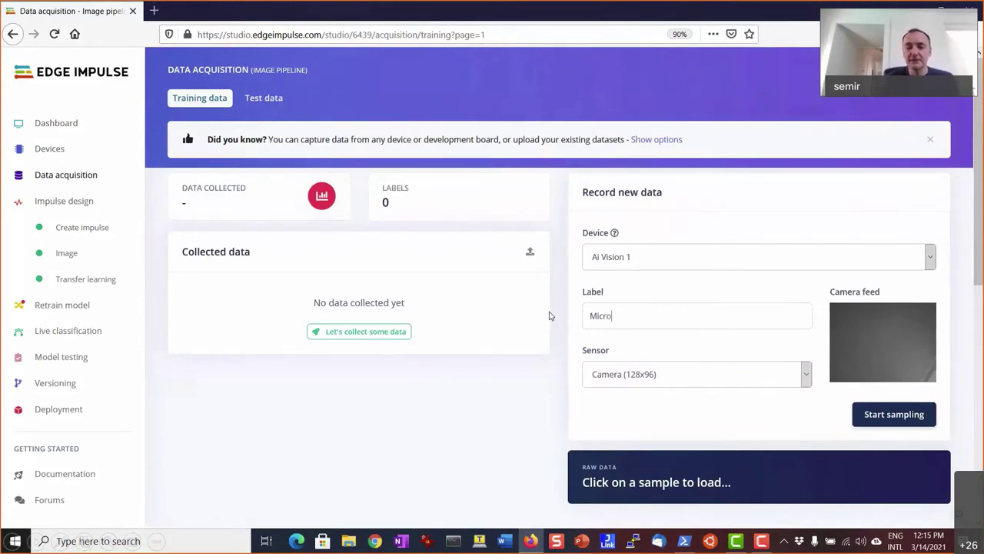
pyautogui.write('phone')
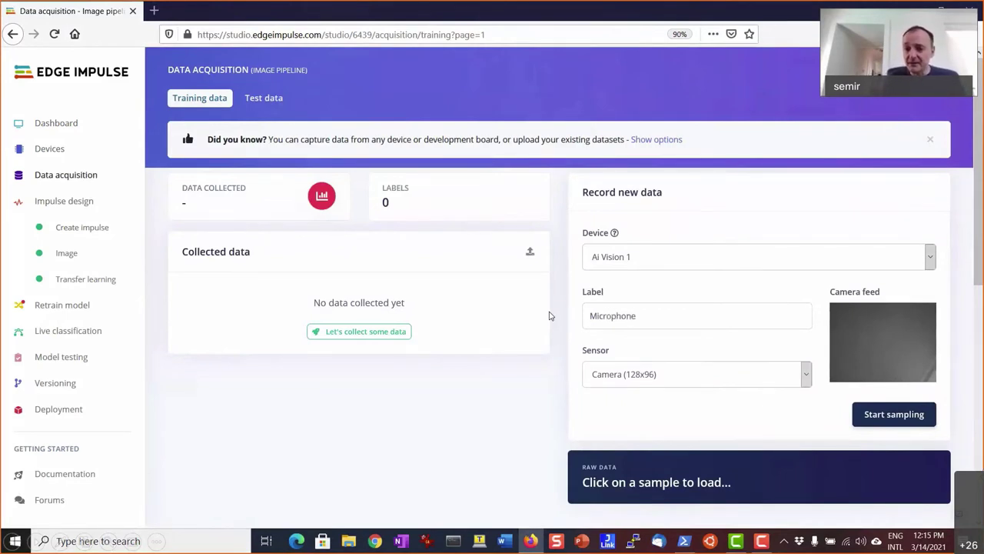
pyautogui.click(800, 375)
pyautogui.click(705, 430)
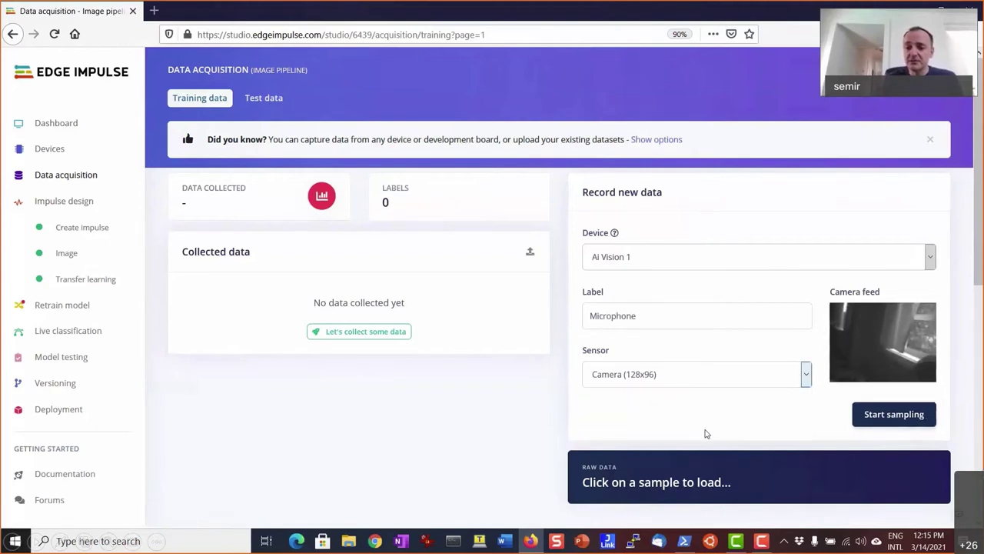
# - Capture three camera samples of the microphone for the training data
pyautogui.click(895, 414)
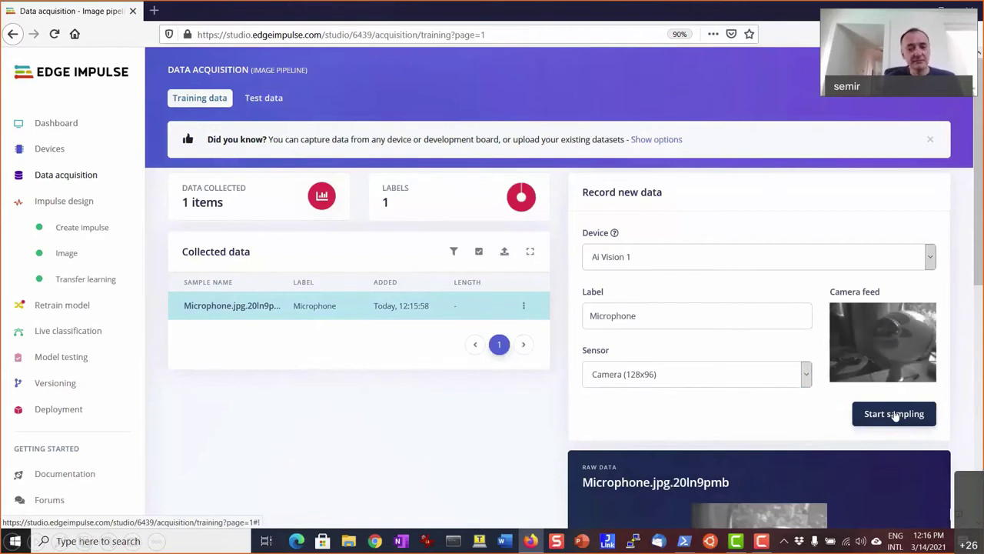
pyautogui.click(895, 416)
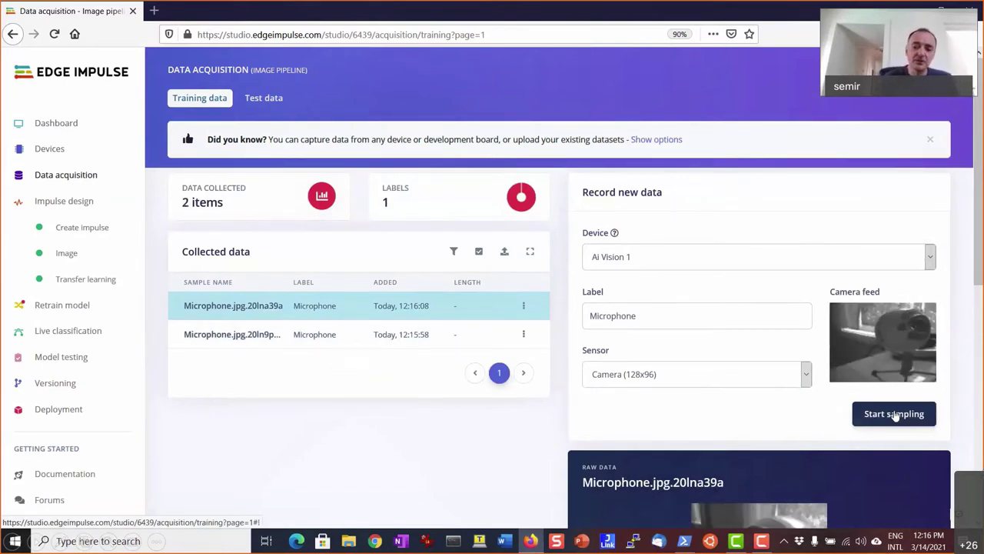
pyautogui.click(896, 416)
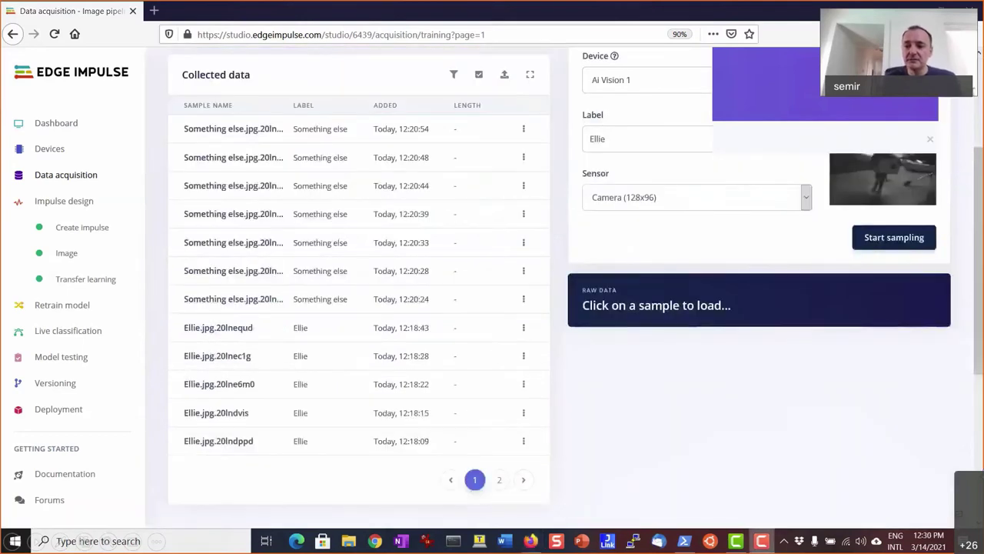
# - Capture five more training samples labelled Ellie with the Ai Vision 1 device's camera
pyautogui.click(908, 239)
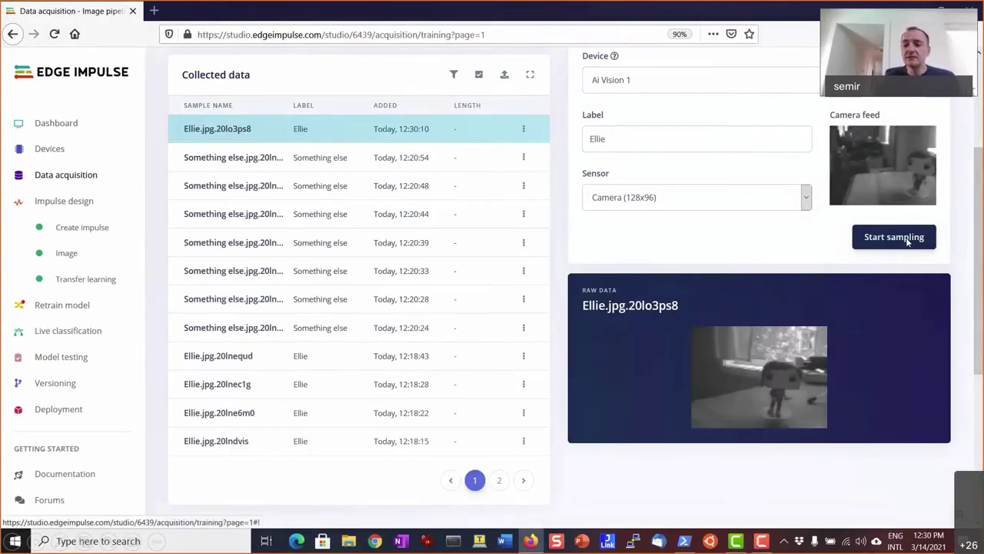
pyautogui.click(908, 241)
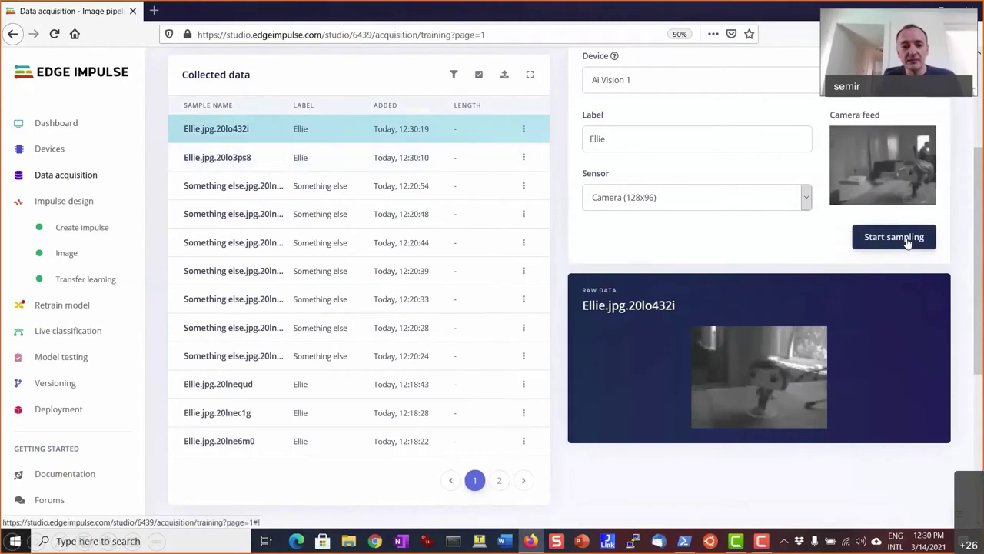
pyautogui.click(908, 242)
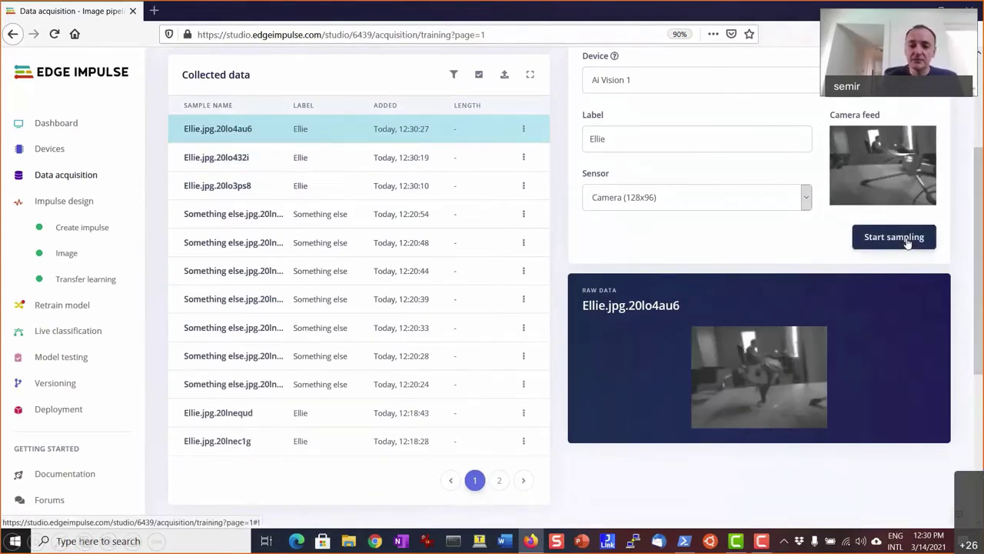
pyautogui.click(908, 241)
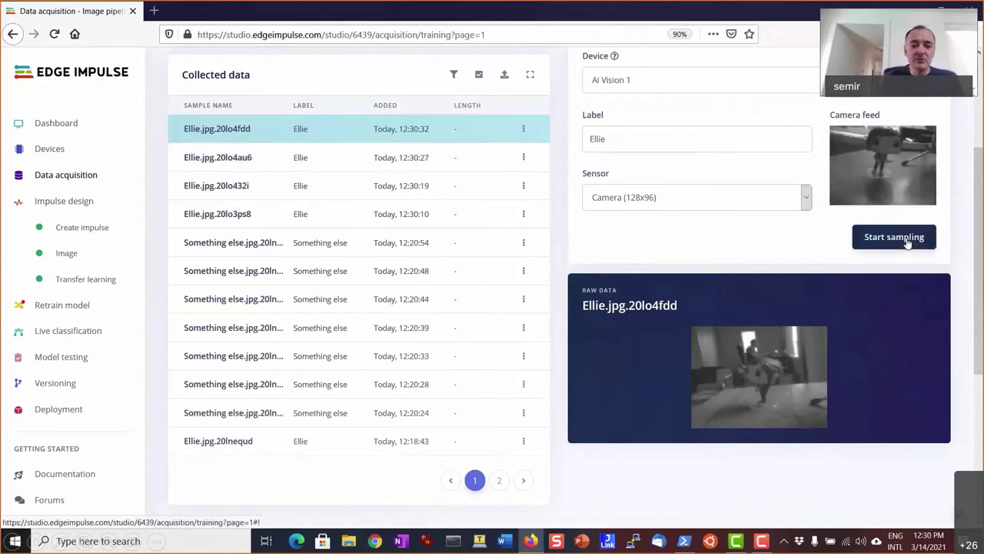
pyautogui.click(908, 242)
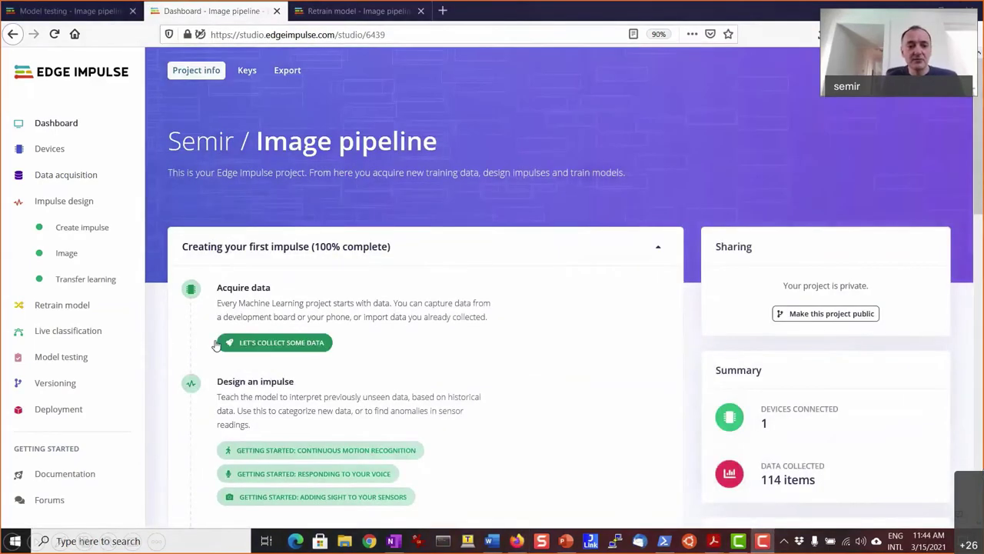
# - Open the project's impulse design and save the impulse with its Image and Transfer Learning blocks
pyautogui.click(85, 203)
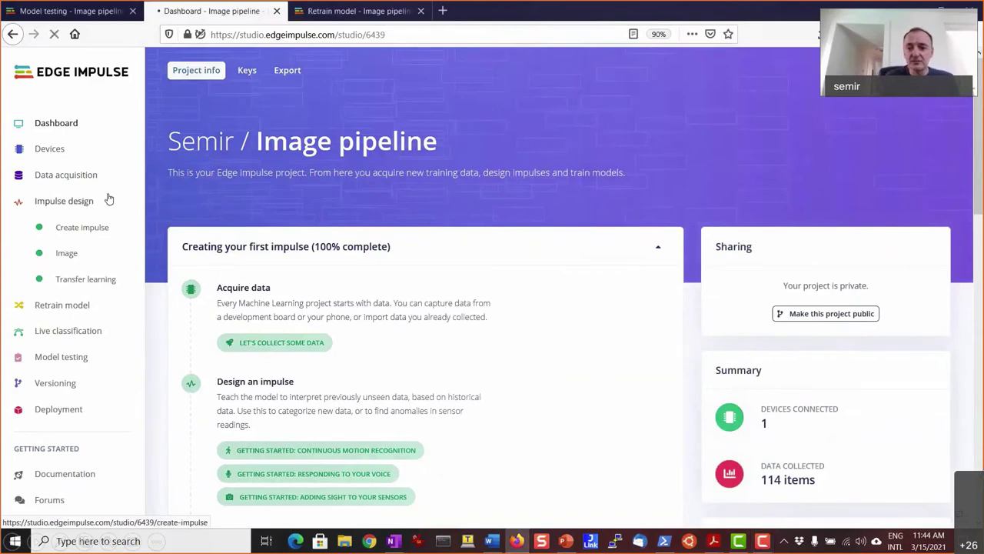
pyautogui.scroll(-1, 461, 196)
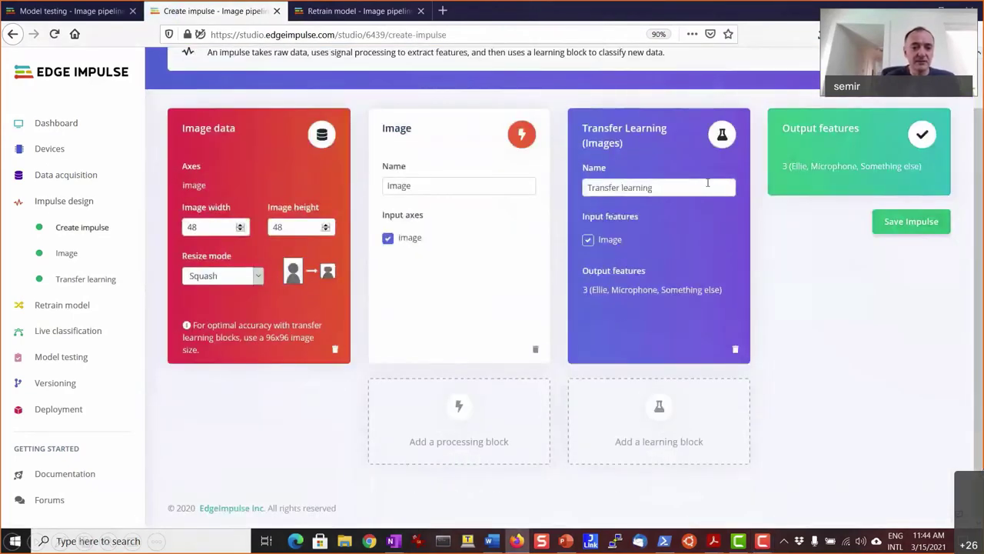
pyautogui.click(927, 222)
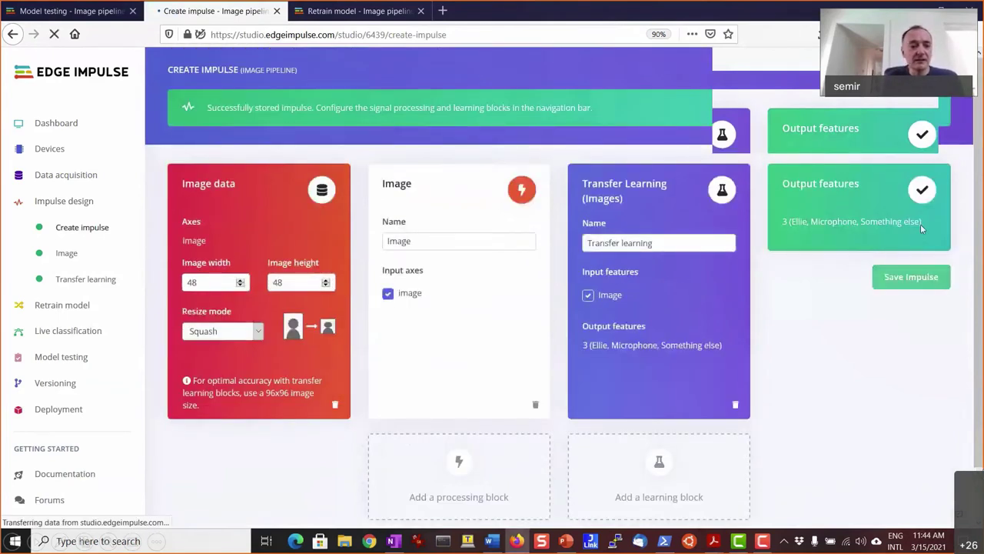
# - Save the Image block's parameters with Grayscale color depth
pyautogui.click(66, 253)
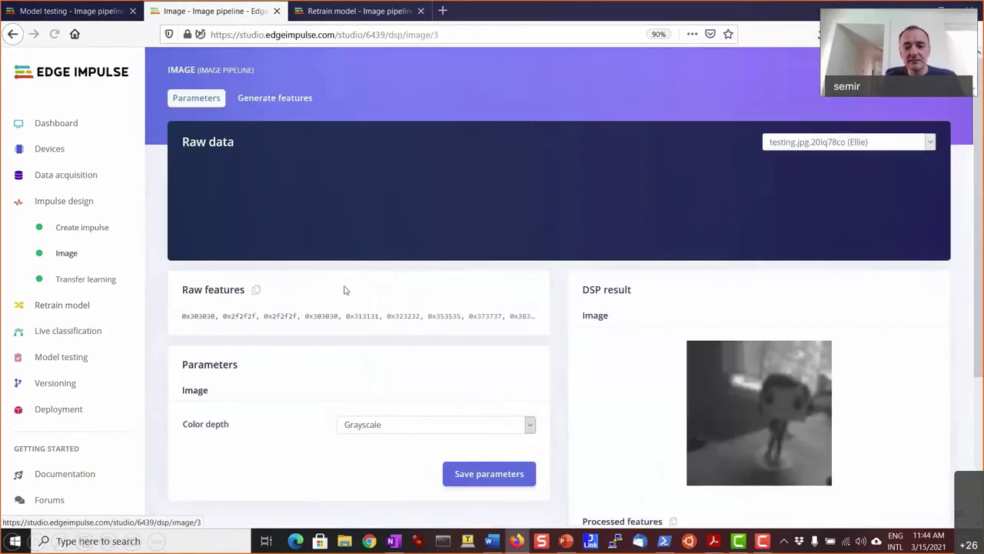
pyautogui.scroll(-1, 408, 402)
pyautogui.click(469, 411)
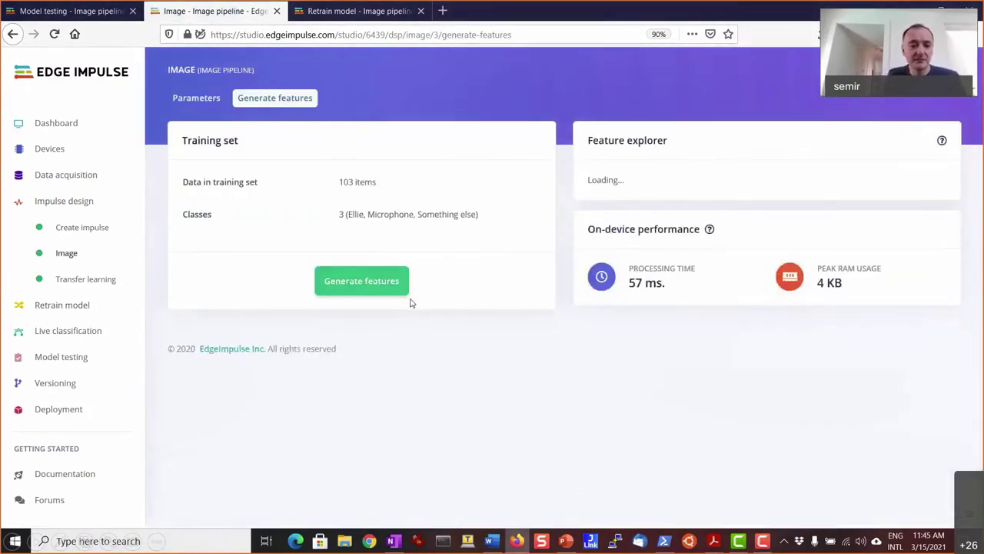
# - Review the transfer learning network settings and the available alternative pre-trained models, keeping the current model
pyautogui.click(85, 279)
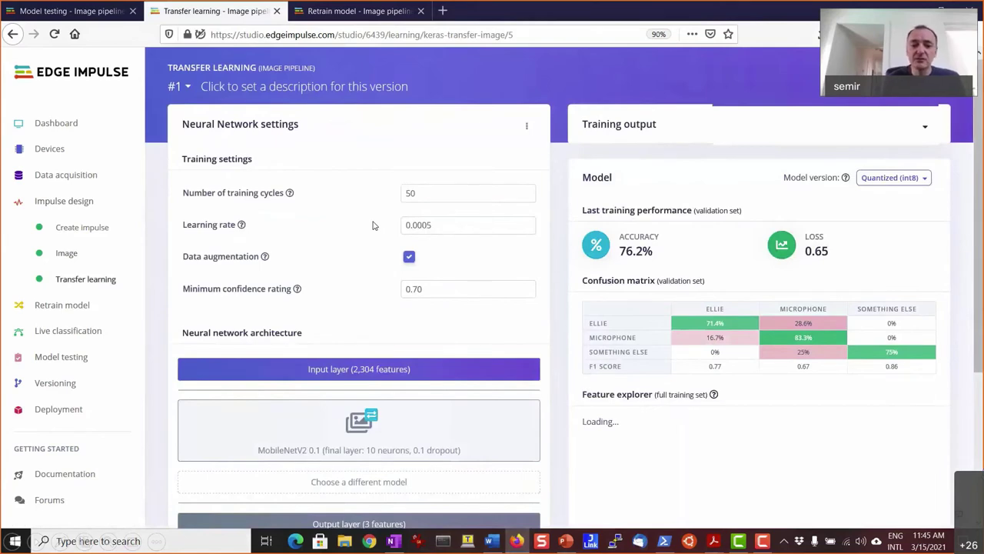
pyautogui.scroll(-1, 366, 428)
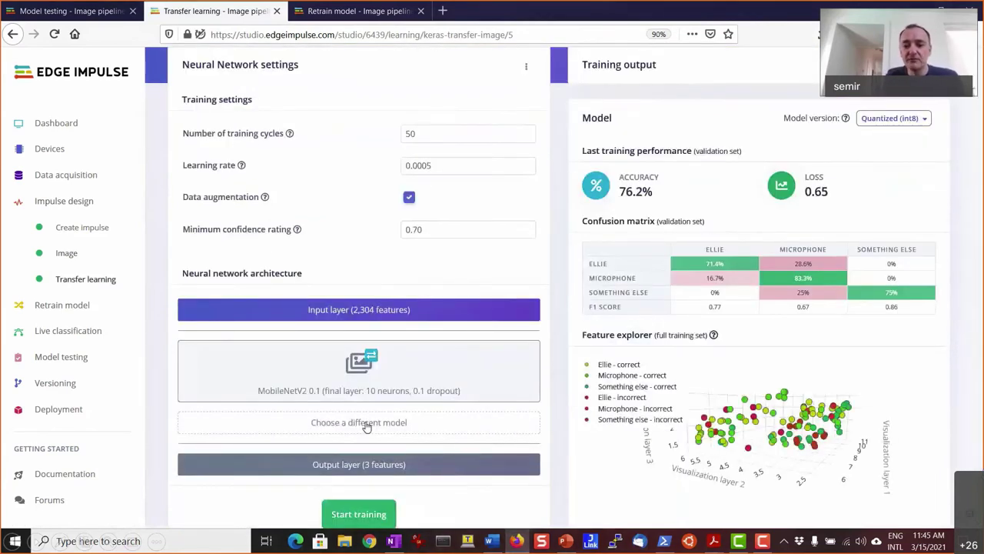
pyautogui.click(367, 424)
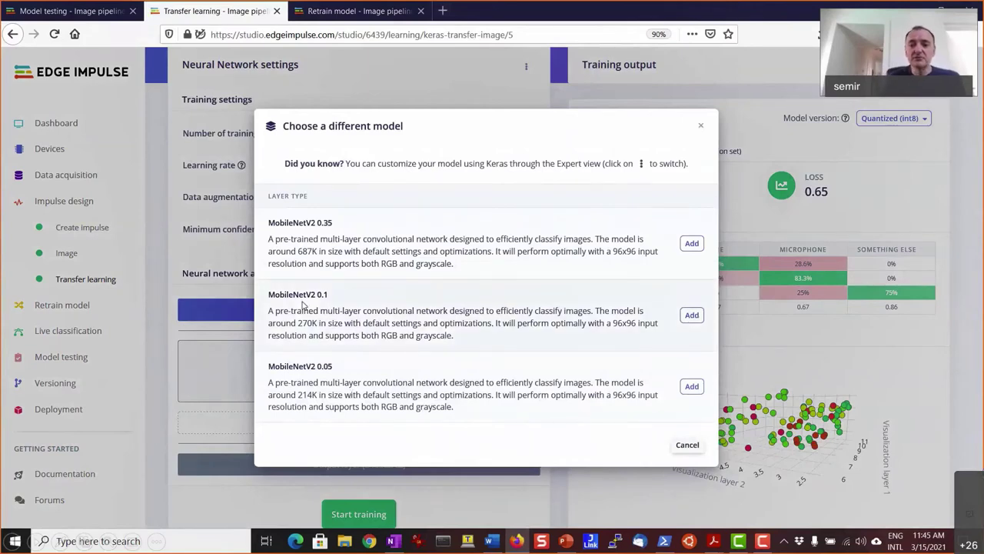
pyautogui.click(196, 191)
# - Retrain the model with the known parameters, and examine its accuracy, confusion matrix and on-device performance under transfer learning
pyautogui.click(61, 304)
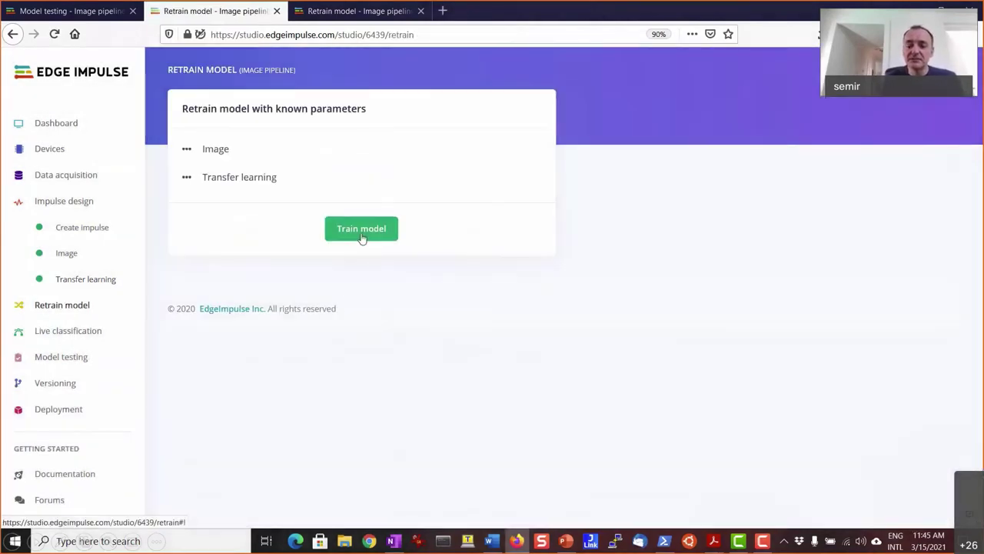
pyautogui.click(362, 229)
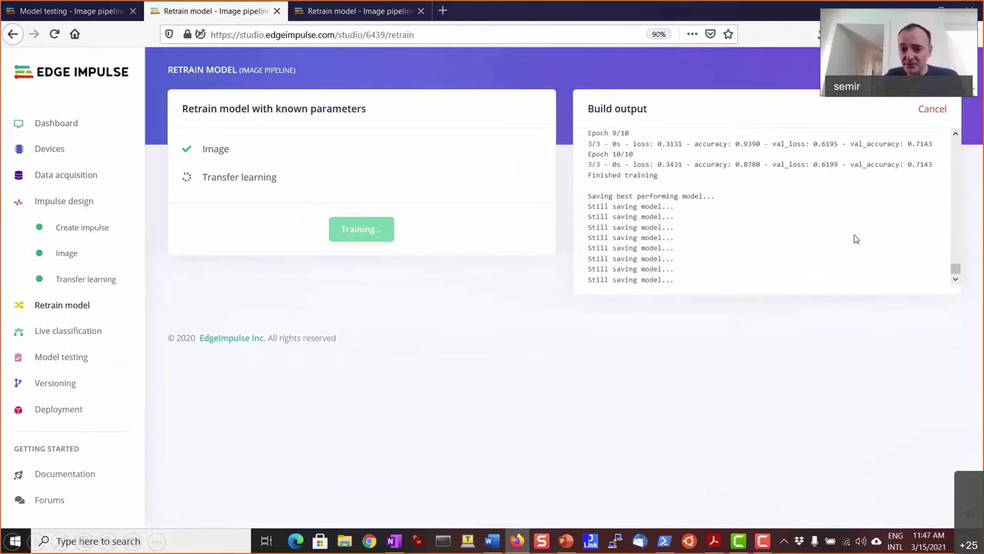
pyautogui.click(103, 283)
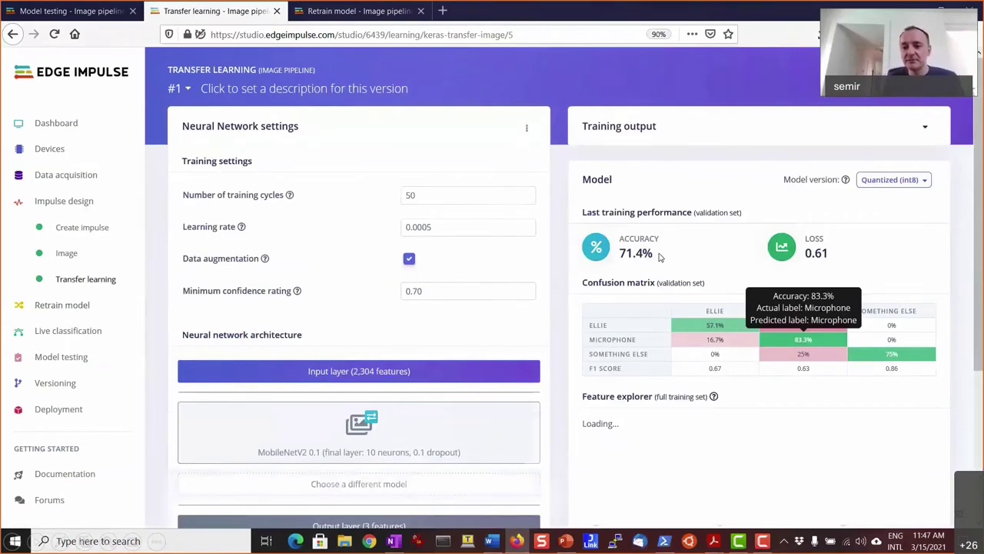
pyautogui.scroll(-3, 659, 257)
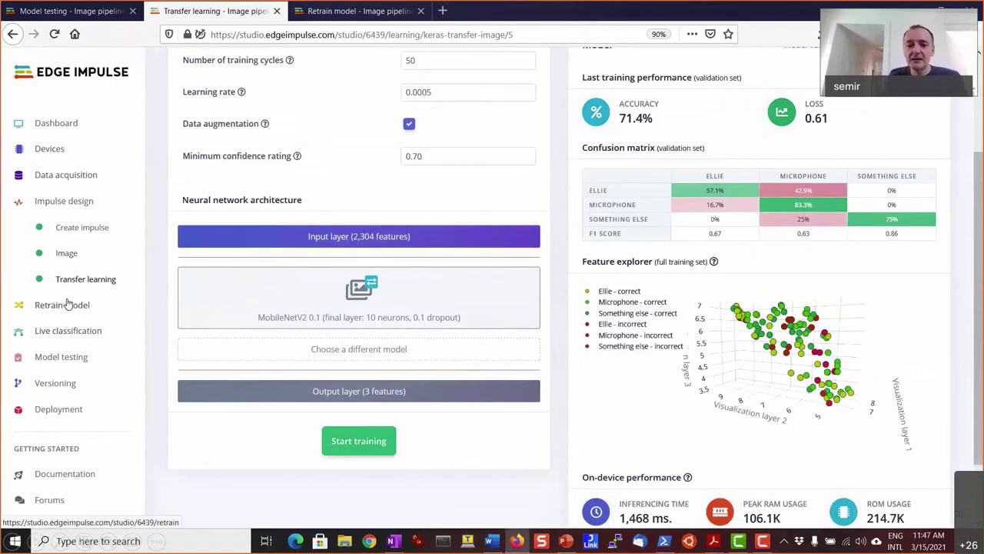
# - Classify all test samples with the retrained model and review the result for each sample
pyautogui.click(78, 360)
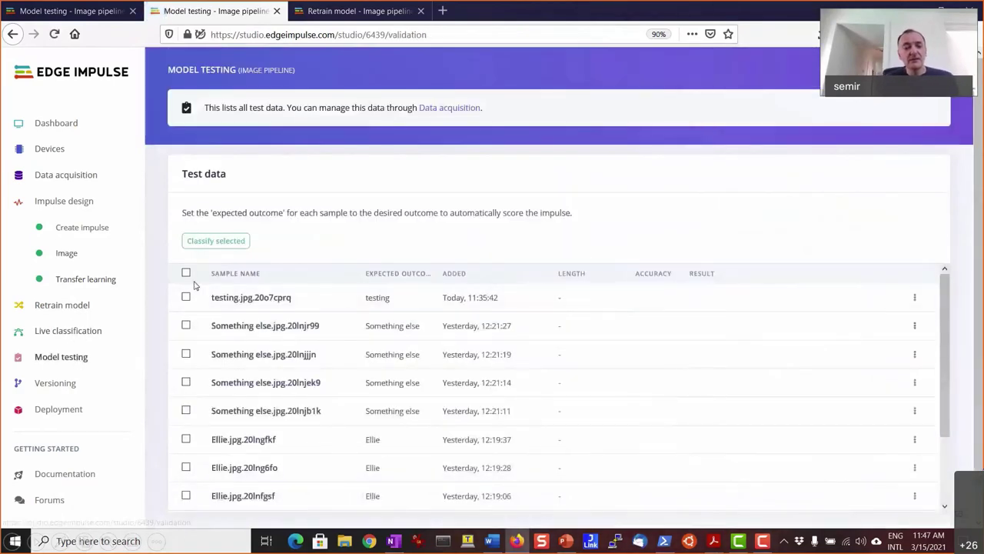
pyautogui.click(212, 242)
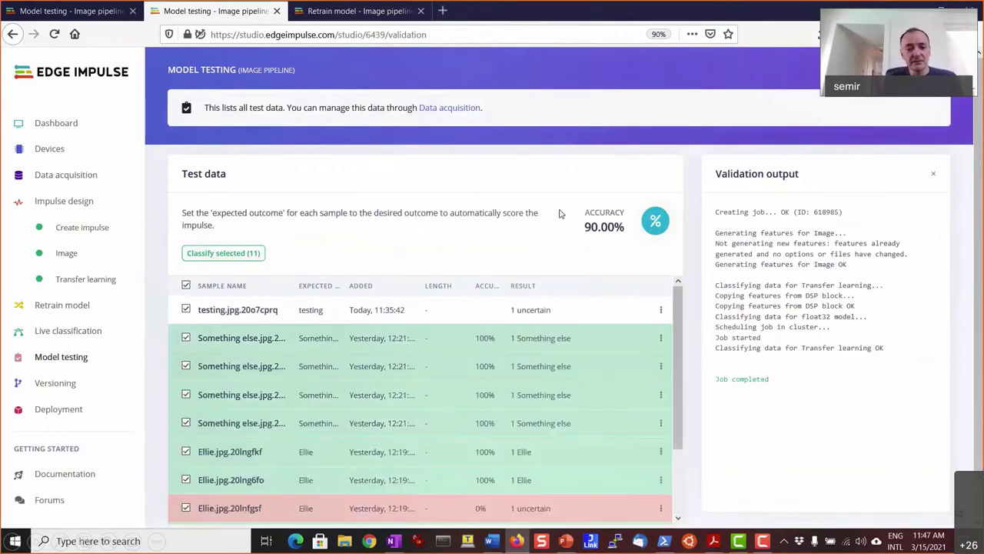
pyautogui.scroll(-3, 428, 408)
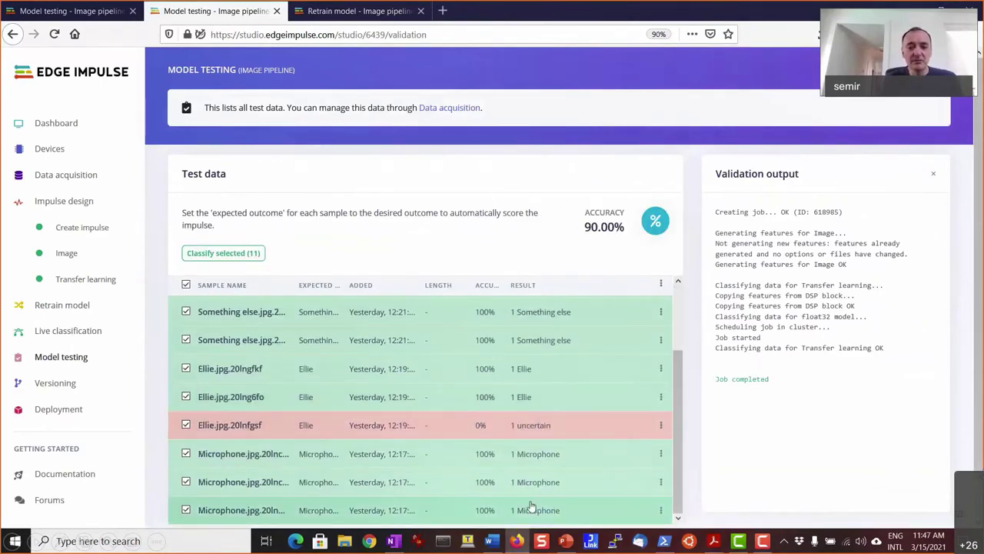
pyautogui.scroll(3, 384, 373)
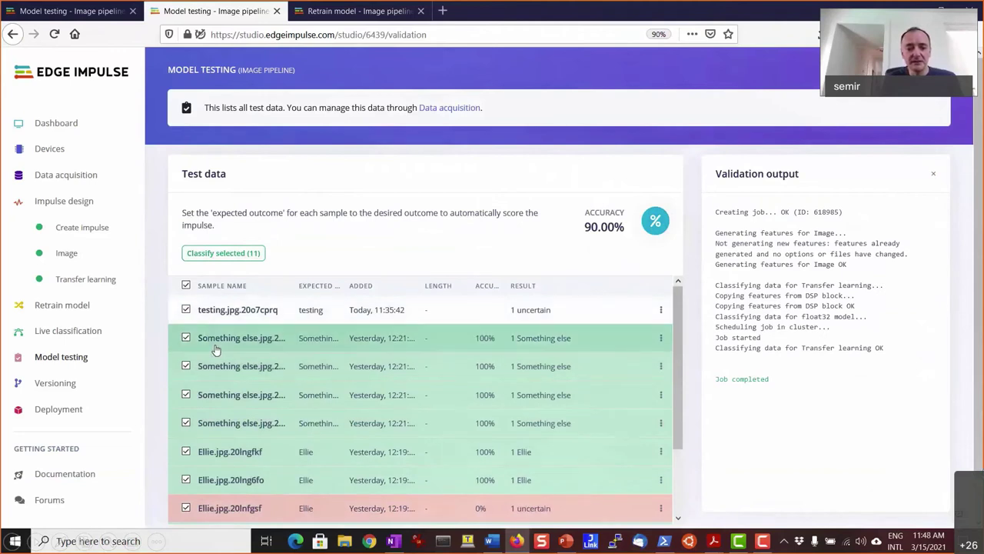
# - Choose the Eta Compute ECM3532 AI Vision firmware as the deployment target for the impulse
pyautogui.click(57, 416)
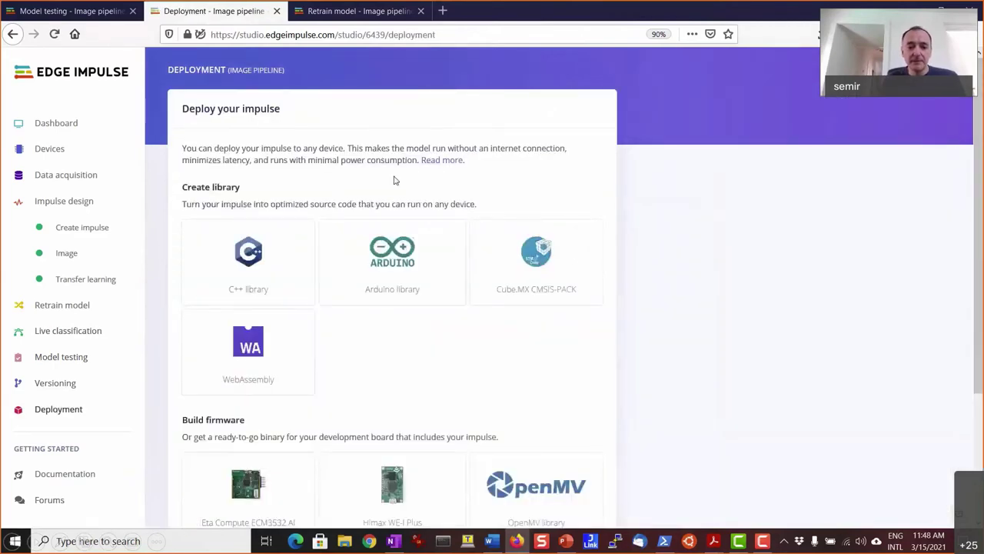
pyautogui.scroll(-3, 395, 180)
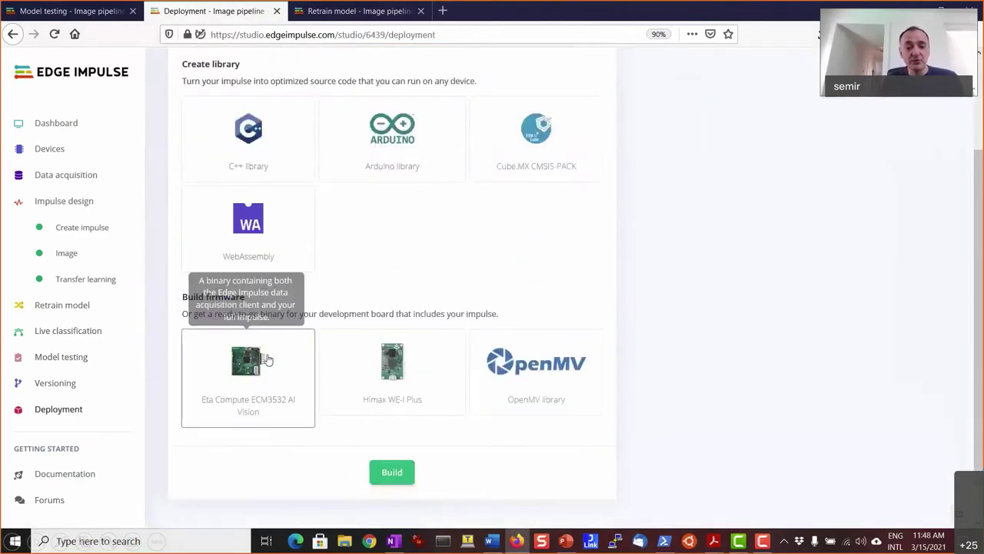
pyautogui.click(270, 383)
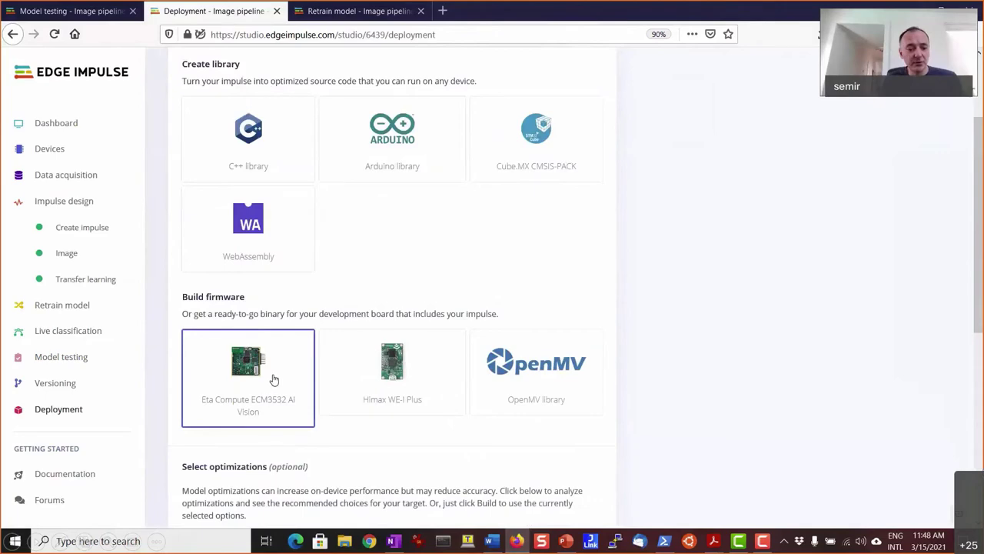
# - Analyze the available optimizations for the transfer learning model and check the RAM usage of the Quantized (int8) version
pyautogui.scroll(-2, 280, 366)
pyautogui.scroll(-5, 282, 362)
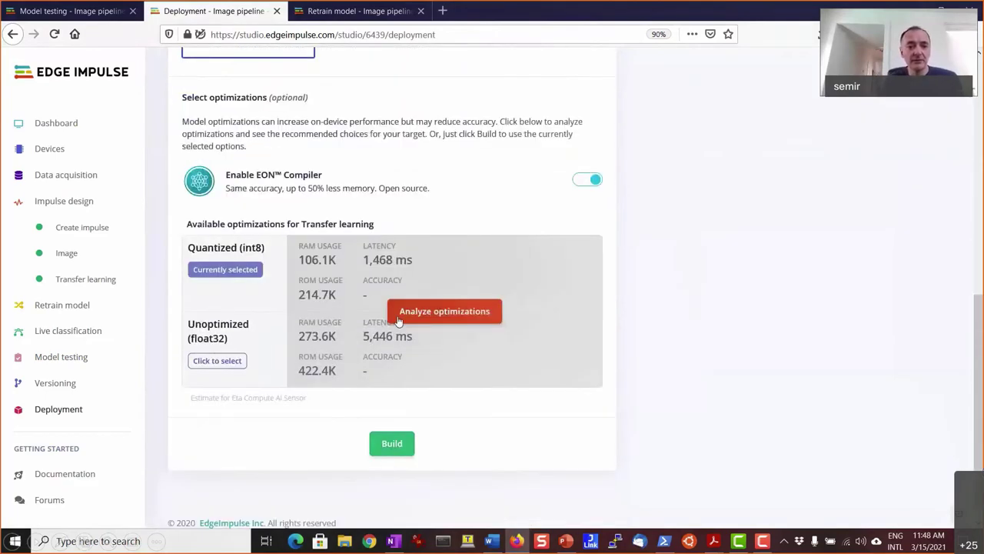
pyautogui.click(419, 312)
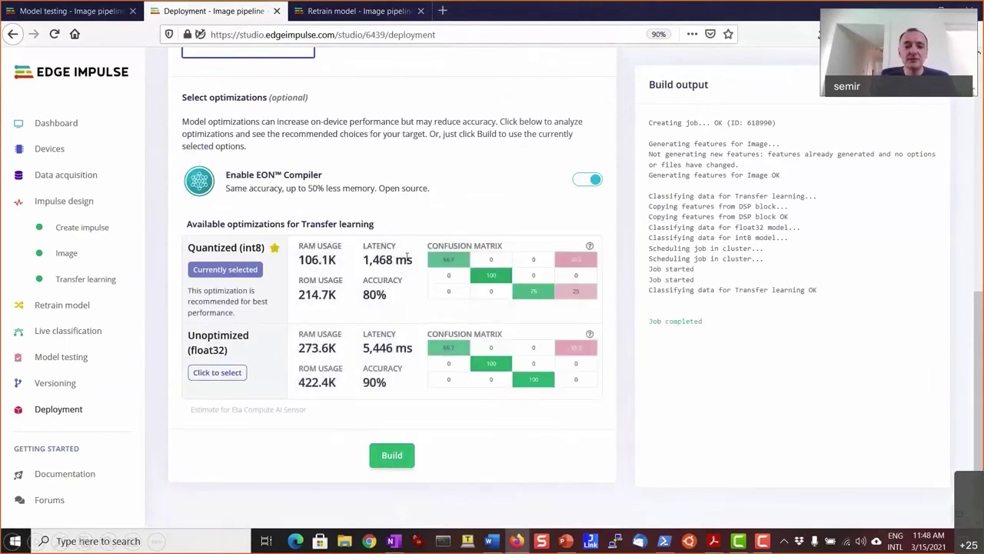
pyautogui.moveTo(299, 259); pyautogui.dragTo(346, 273)
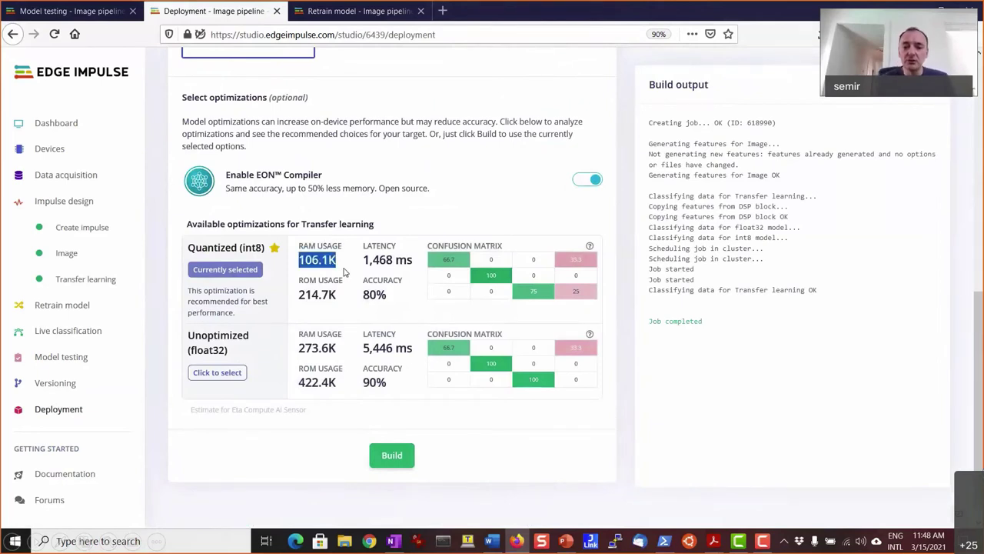
# - Check the ROM usage and latency of the Quantized (int8) version
pyautogui.moveTo(299, 294); pyautogui.dragTo(349, 299)
pyautogui.click(350, 299)
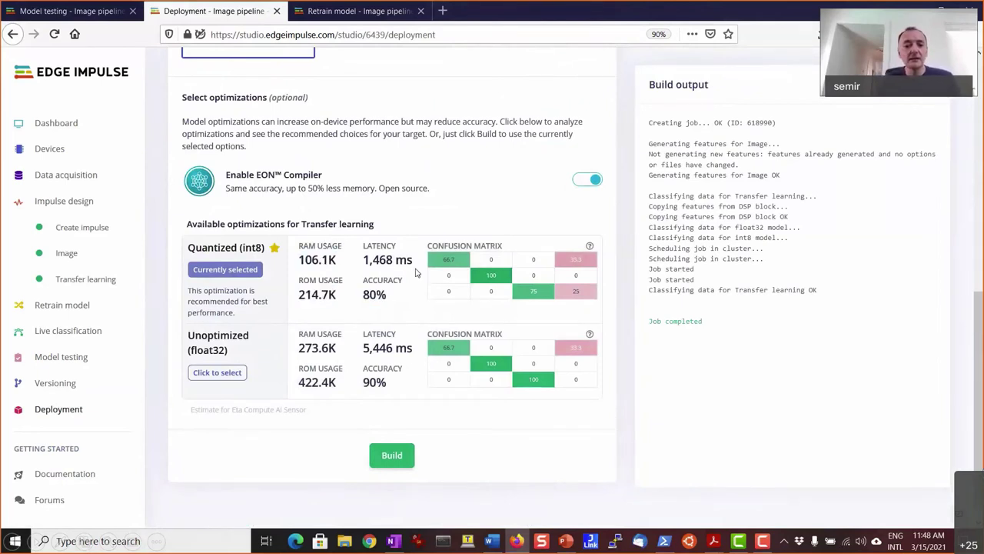
pyautogui.moveTo(410, 262); pyautogui.dragTo(363, 262)
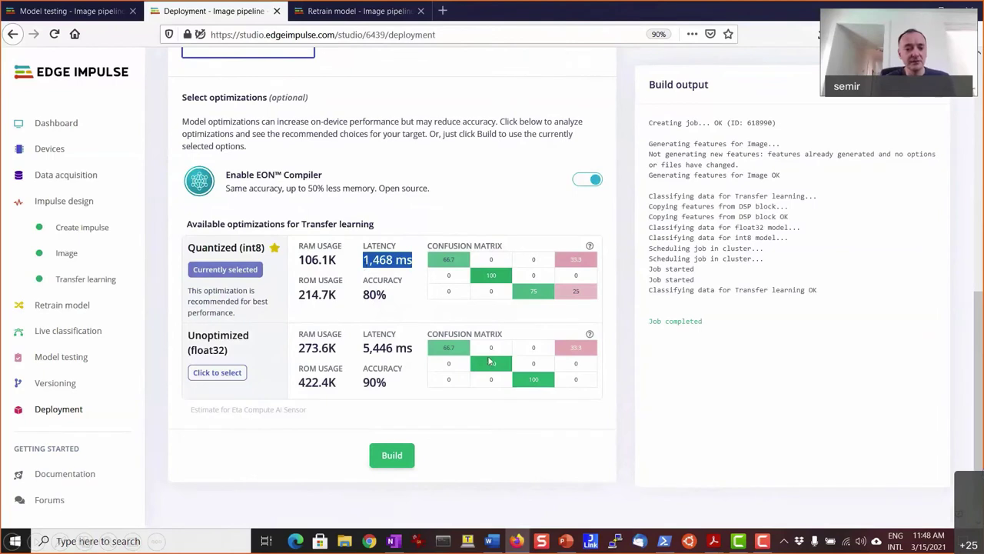
# - Build the AI Vision firmware with the Quantized (int8) optimization and save image-pipeline-eta-compute-ai-vision-v7.zip
pyautogui.click(419, 463)
pyautogui.click(400, 457)
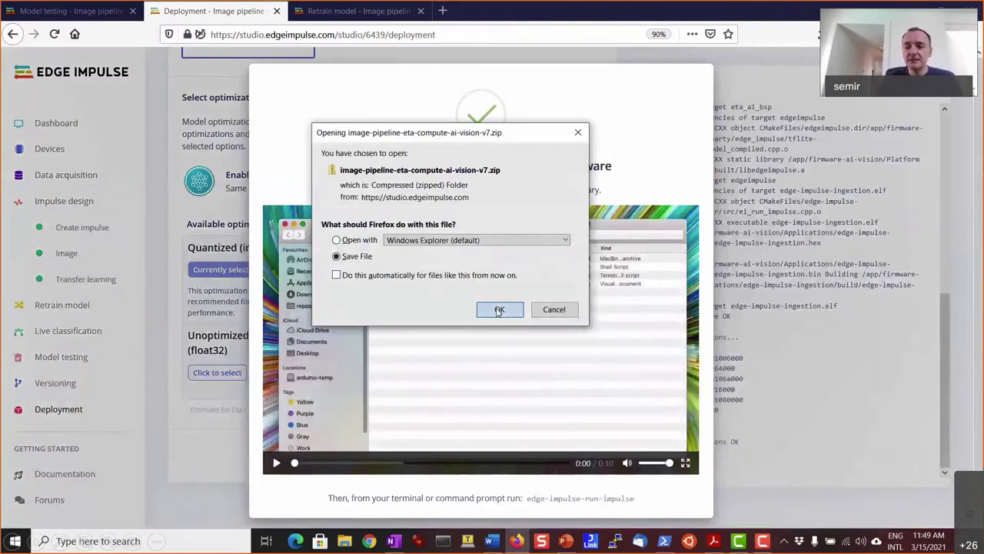
pyautogui.click(498, 310)
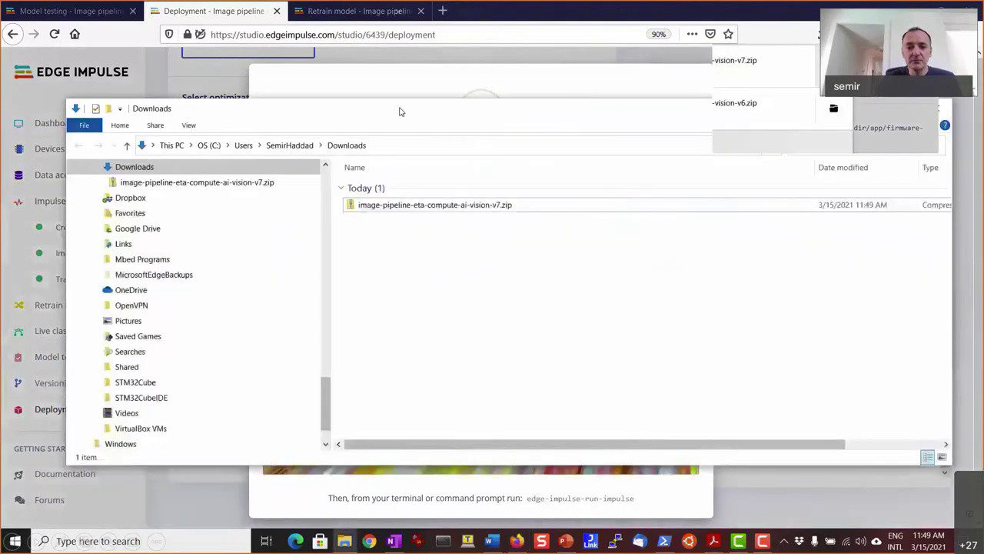
# - Extract all files of image-pipeline-eta-compute-ai-vision-v7.zip in the Downloads folder
pyautogui.rightClick(446, 240)
pyautogui.click(461, 166)
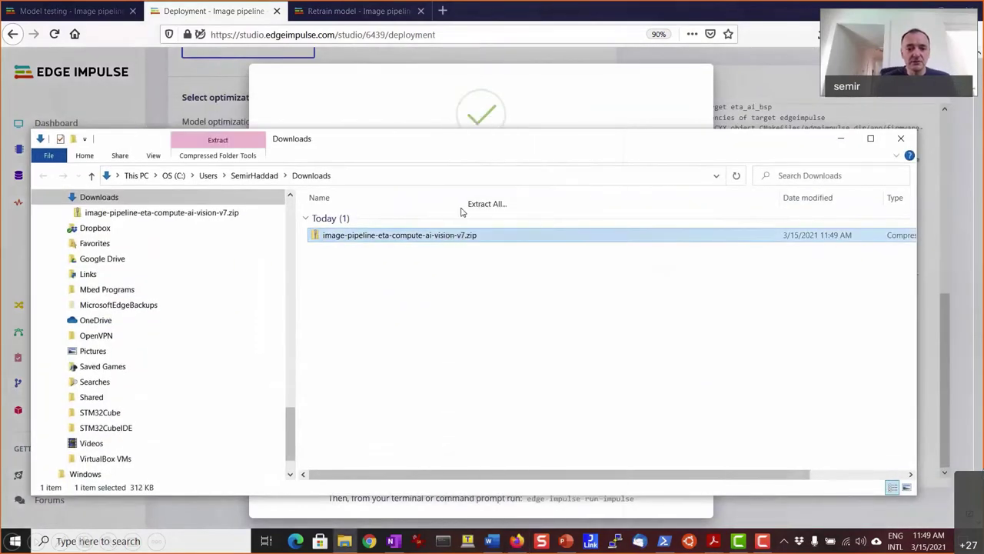
pyautogui.click(581, 401)
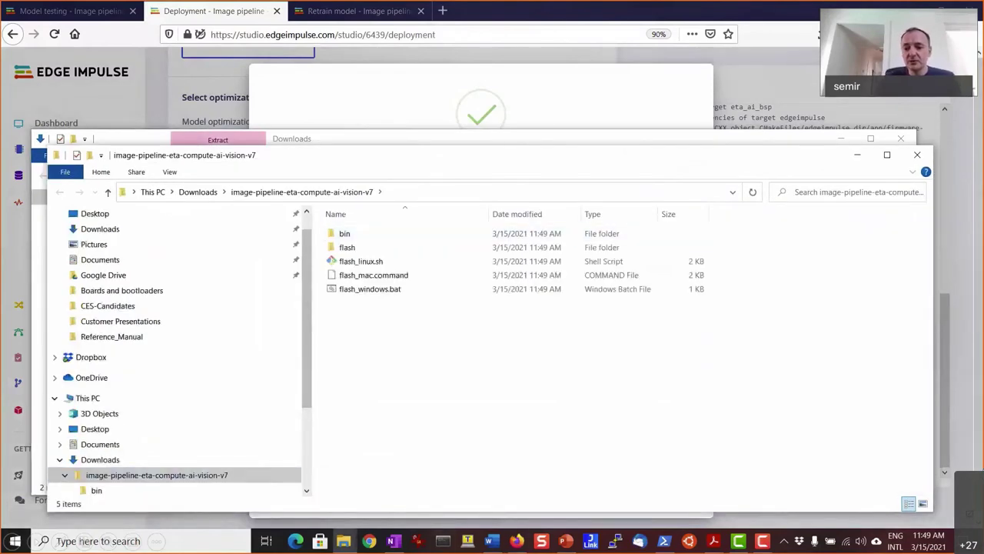
# - Switch to Windows PowerShell and stop the running edge-impulse-daemon
pyautogui.click(665, 540)
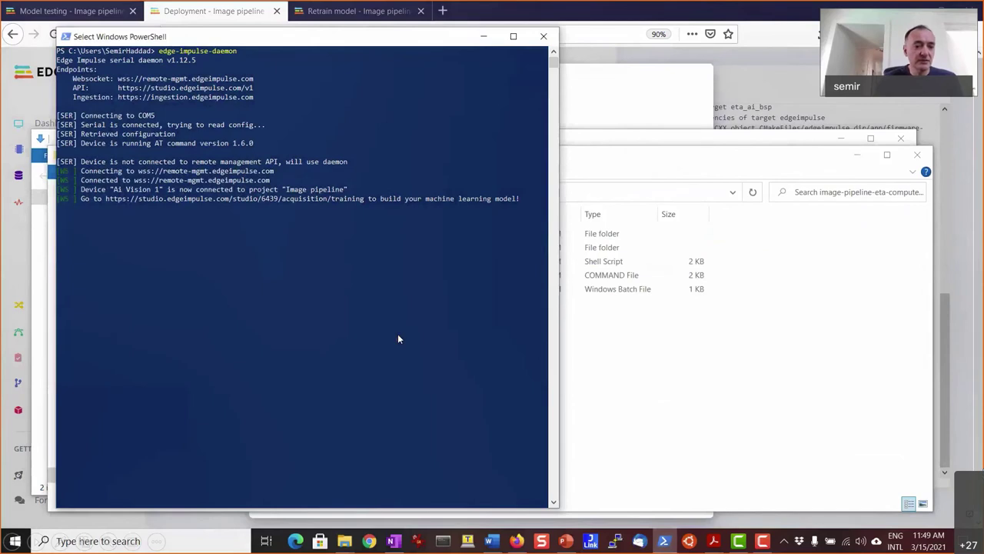
pyautogui.press('Escape')
pyautogui.hotkey('ctrl', 'c')
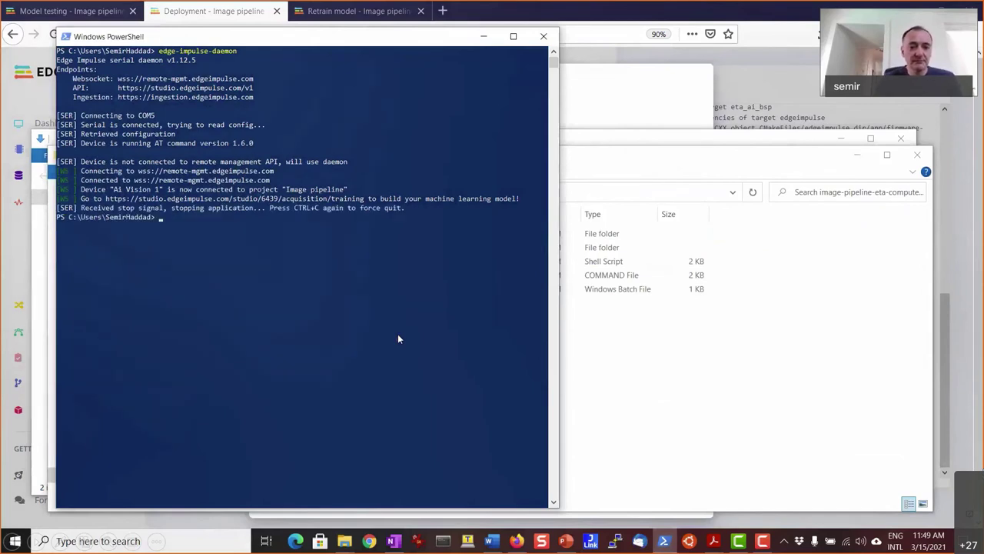
# - Change the working directory to .\Downloads\image-pipeline-eta-compute-ai-vision-v7\
pyautogui.press('Return')
pyautogui.write('cd')
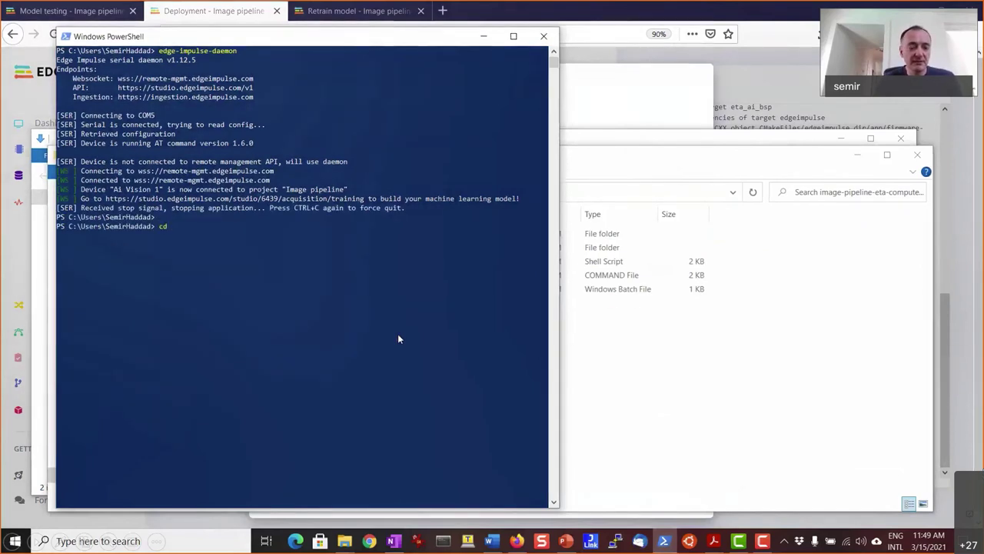
pyautogui.write(' .\\Do')
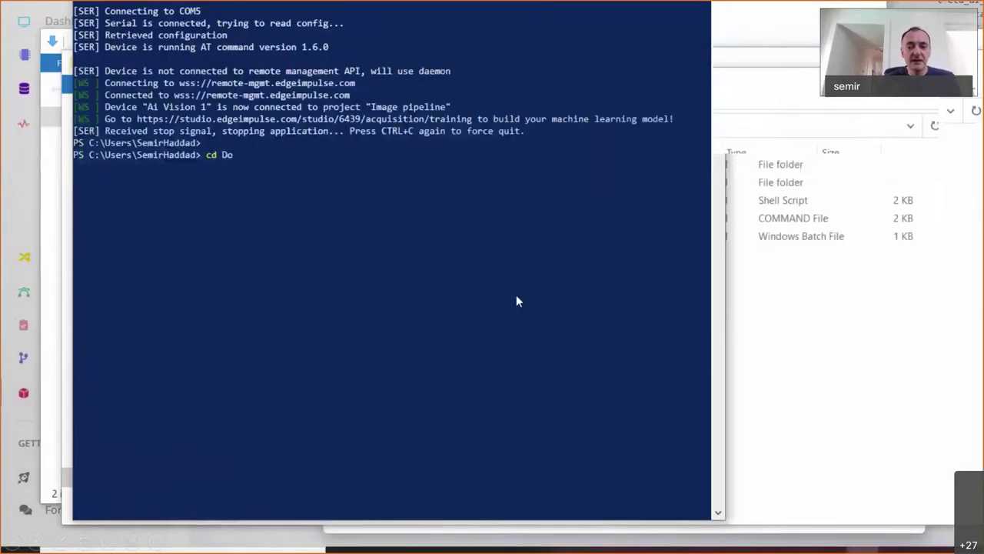
pyautogui.press('Tab')
pyautogui.write('i')
pyautogui.press('Tab')
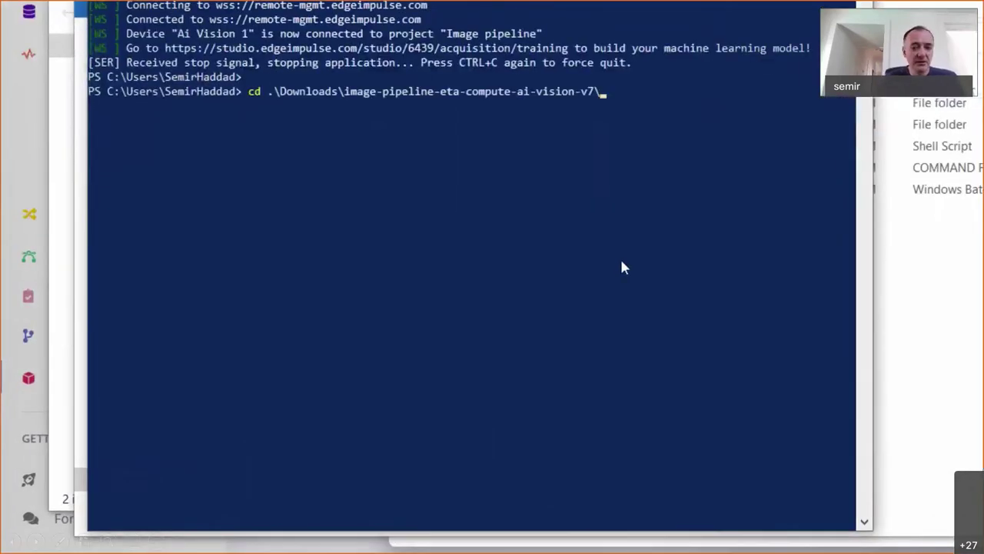
pyautogui.press('Return')
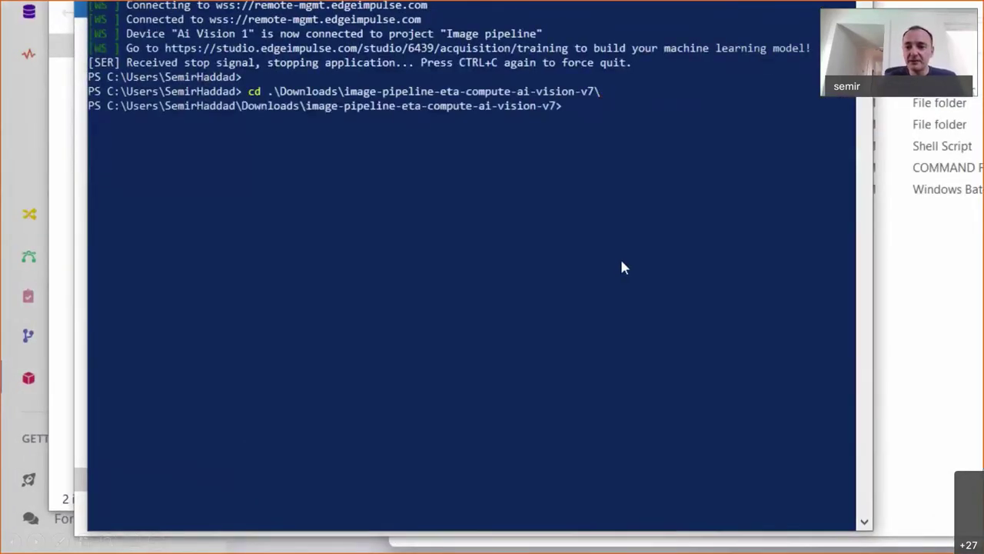
# - List the folder's files with dir, and flash the board with .\flash_windows.bat using the device COM5 - USB Serial Port
pyautogui.write('dir')
pyautogui.press('Return')
pyautogui.write('flash_win')
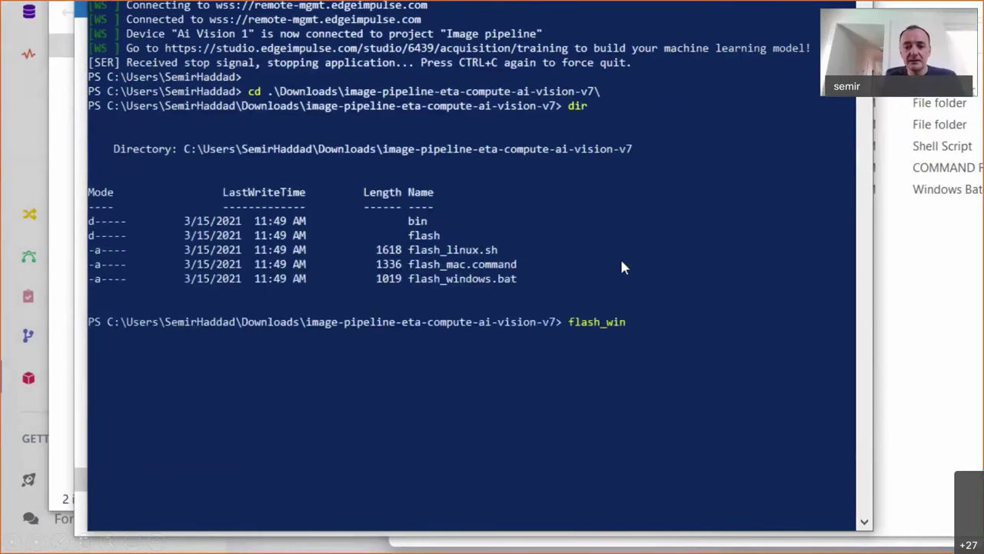
pyautogui.press('Tab')
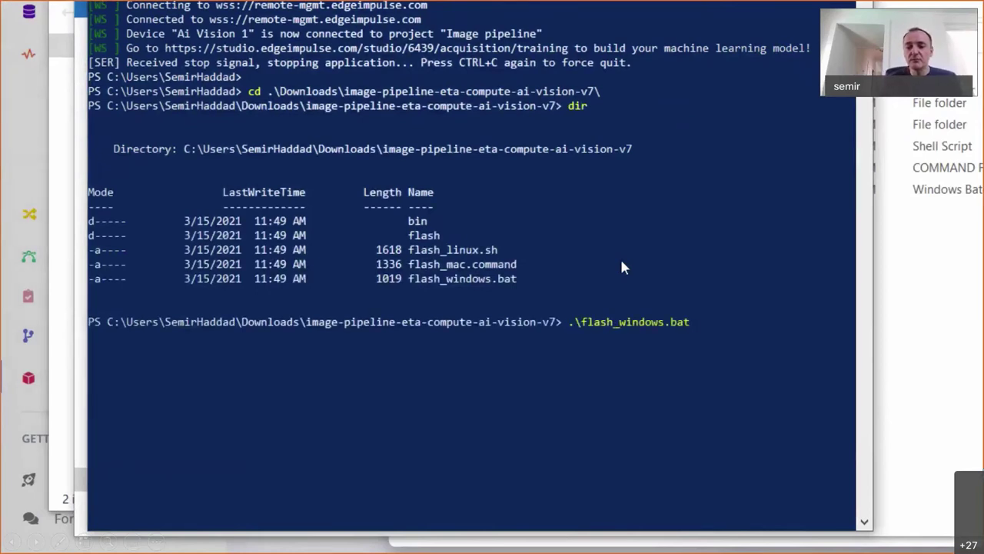
pyautogui.press('Return')
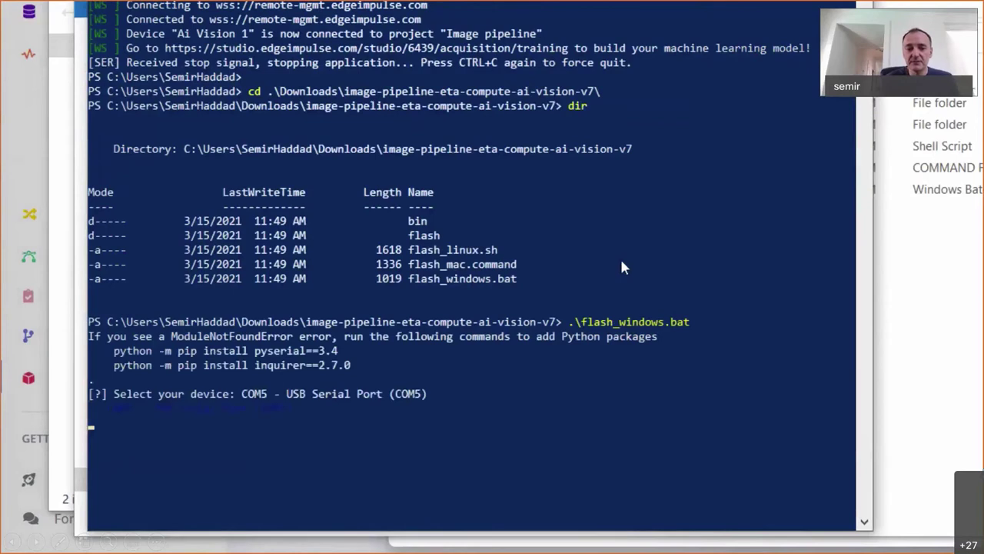
pyautogui.press('Return')
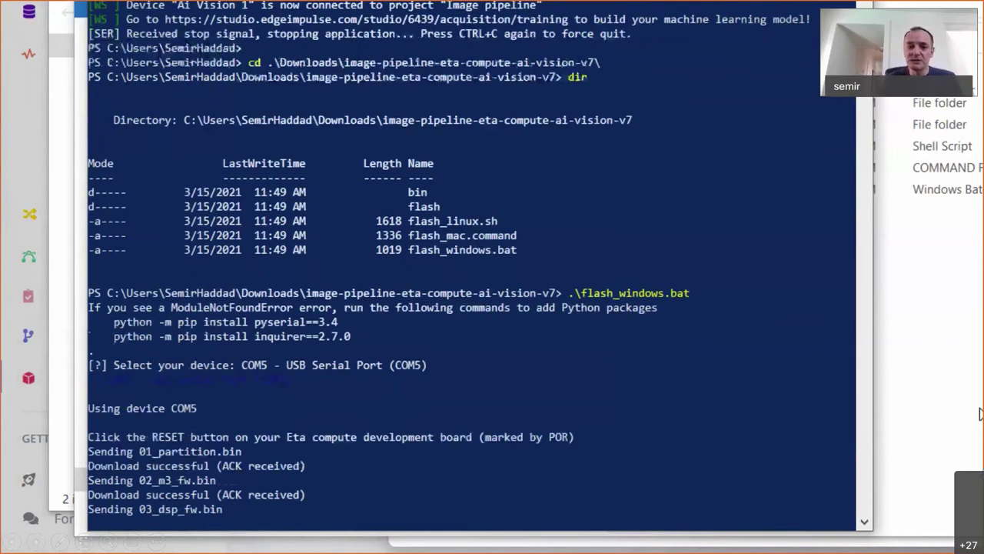
pyautogui.press('Return')
# - Start live inference on the flashed board with edge-impulse-run-impulse
pyautogui.write('edge-impulse')
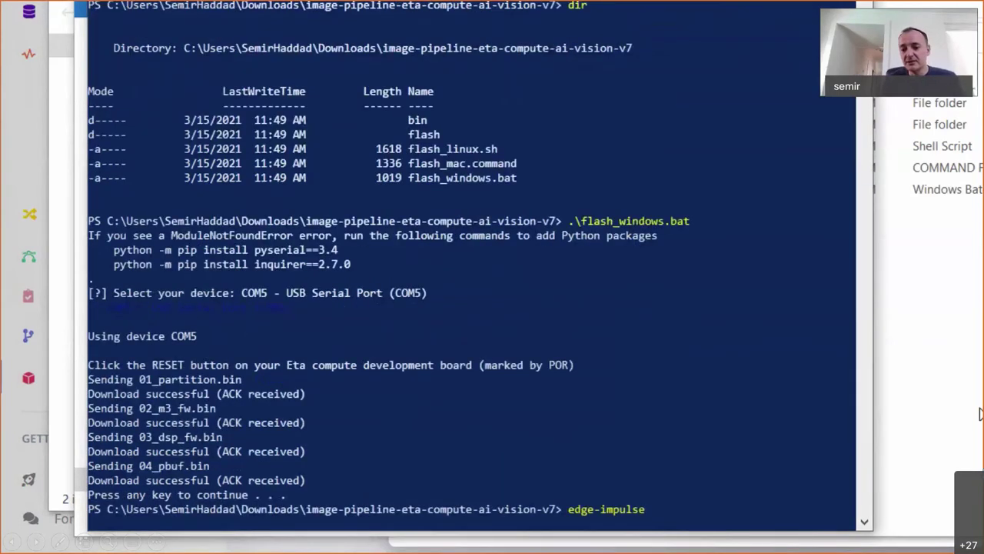
pyautogui.write('-run-impulse')
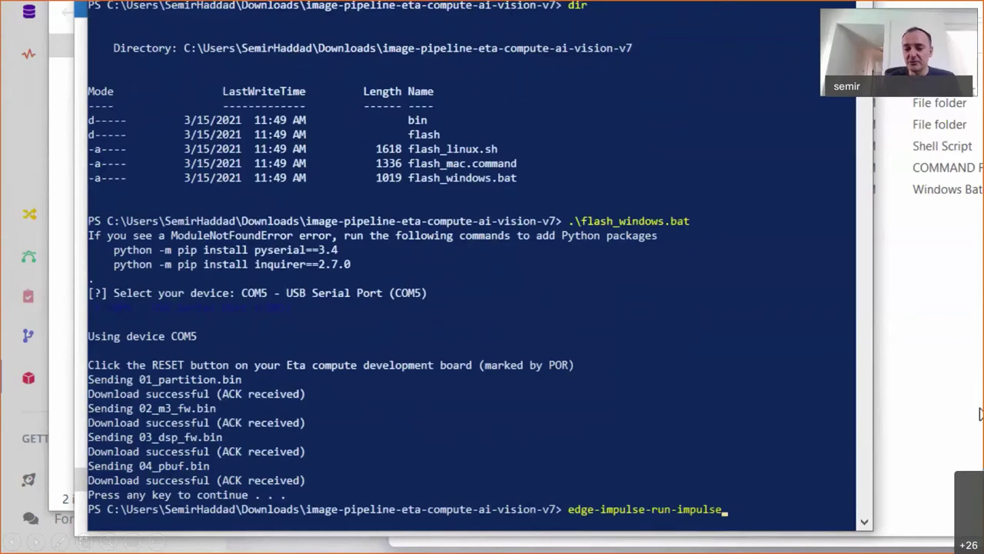
pyautogui.press('Return')
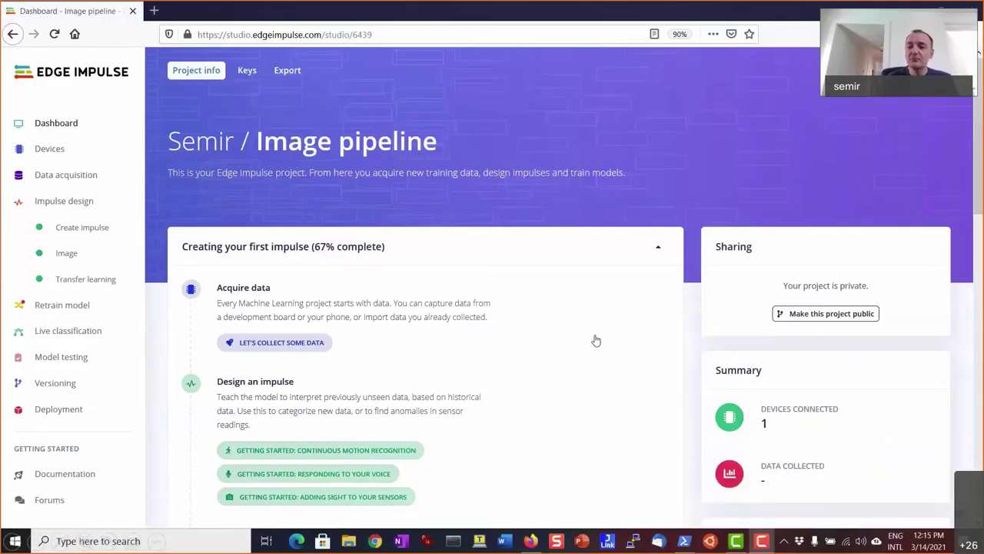
pyautogui.hotkey('alt', 'Tab')
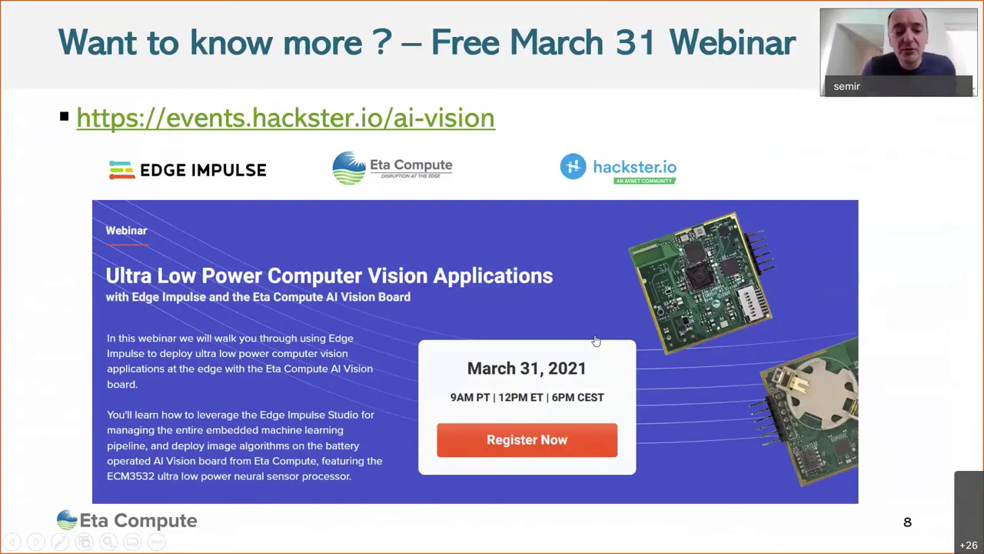